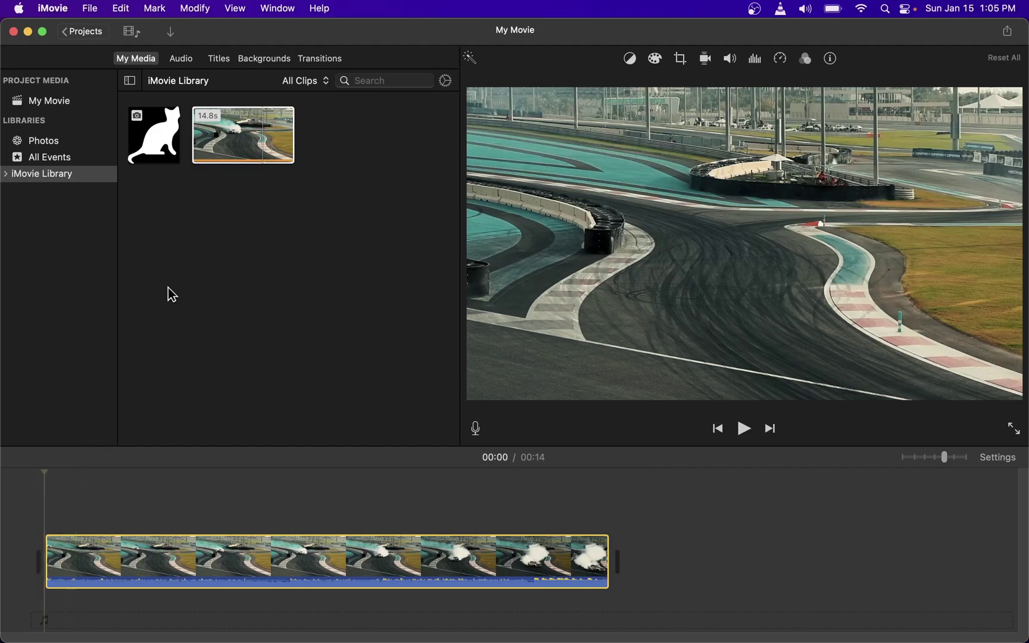
Preview the cat silhouette image and try its Crop, Color Correction and Color Balance panels.
left_click(165, 152)
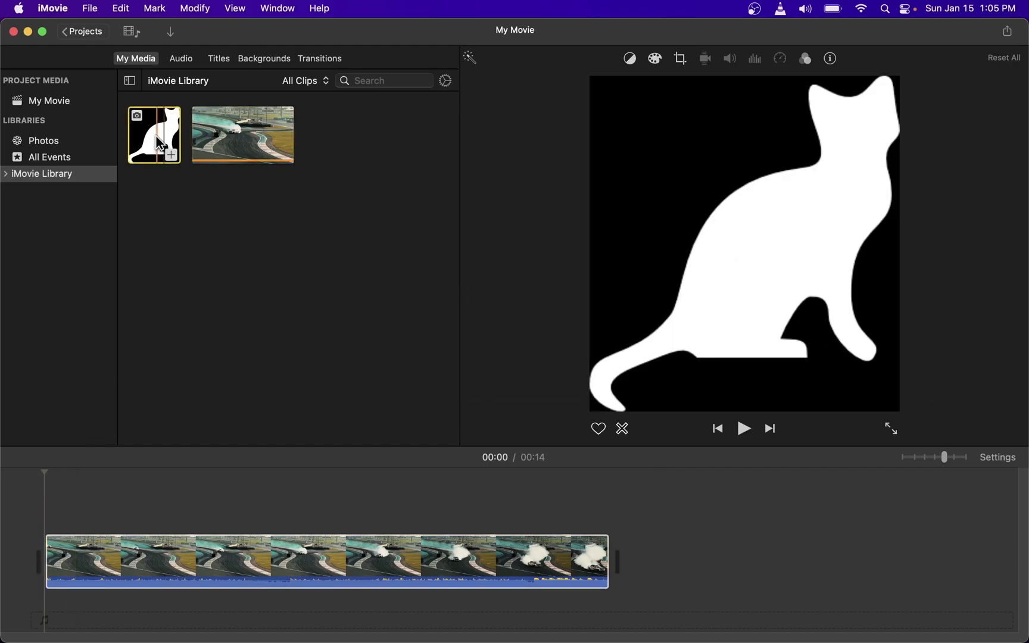
mouse_move(158, 136)
left_mouse_down()
mouse_move(105, 335)
mouse_move(157, 145)
left_mouse_up()
left_click(680, 59)
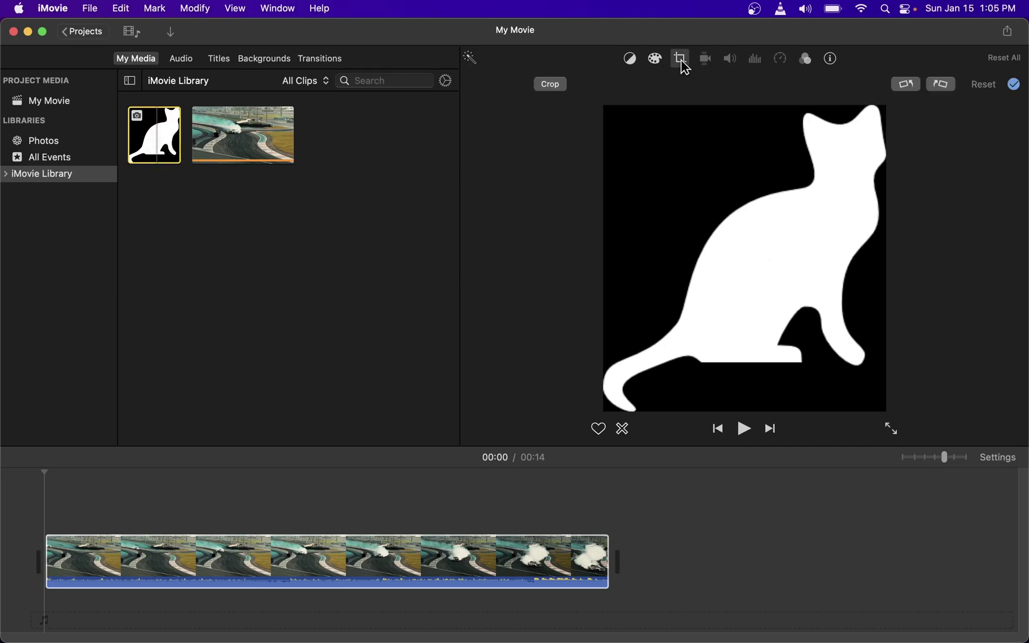
left_click(682, 62)
left_click(656, 59)
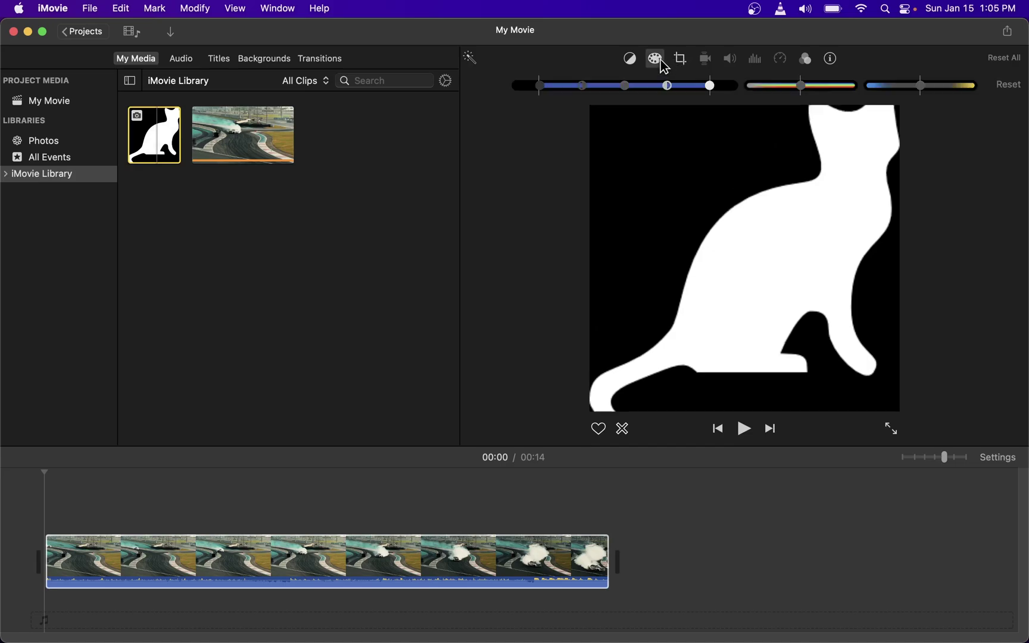
left_click(661, 63)
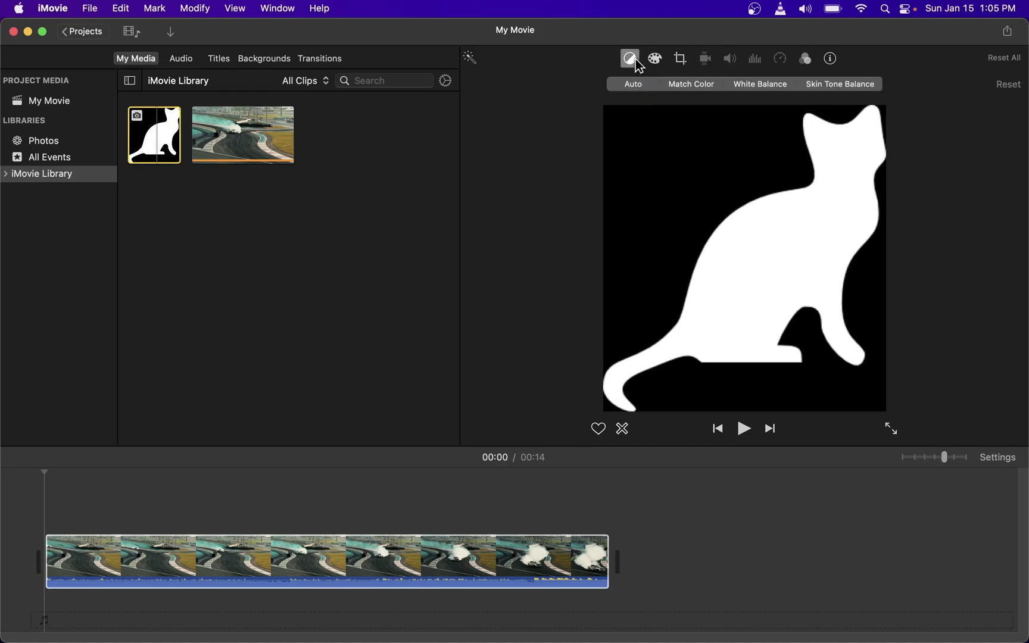
left_click(637, 65)
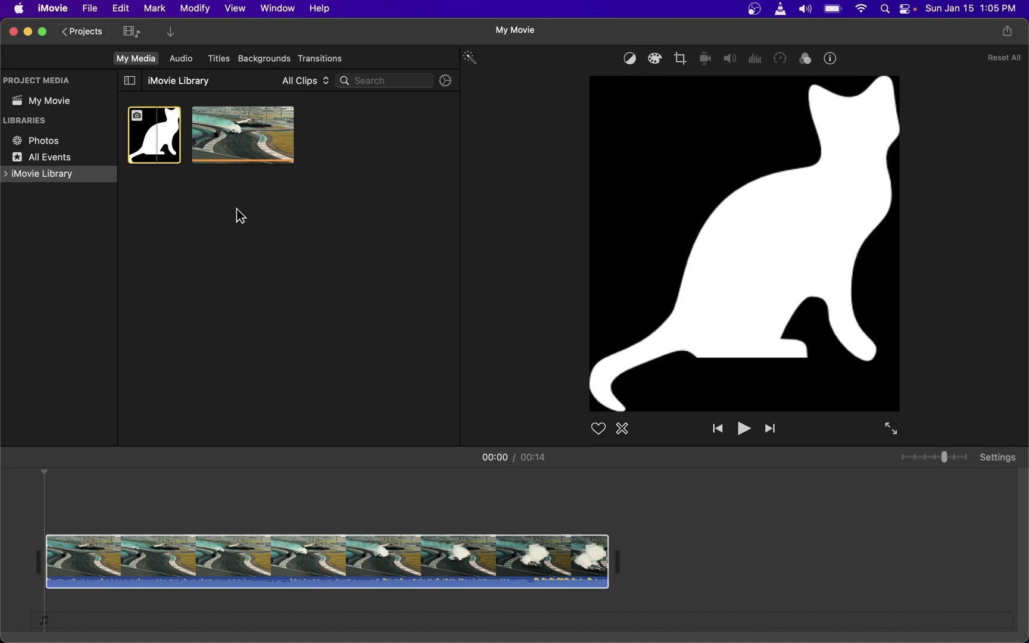
Place the cat image above the race clip as an overlay with crop style Fit.
mouse_move(161, 145)
left_mouse_down()
mouse_move(116, 348)
mouse_move(65, 500)
left_mouse_up()
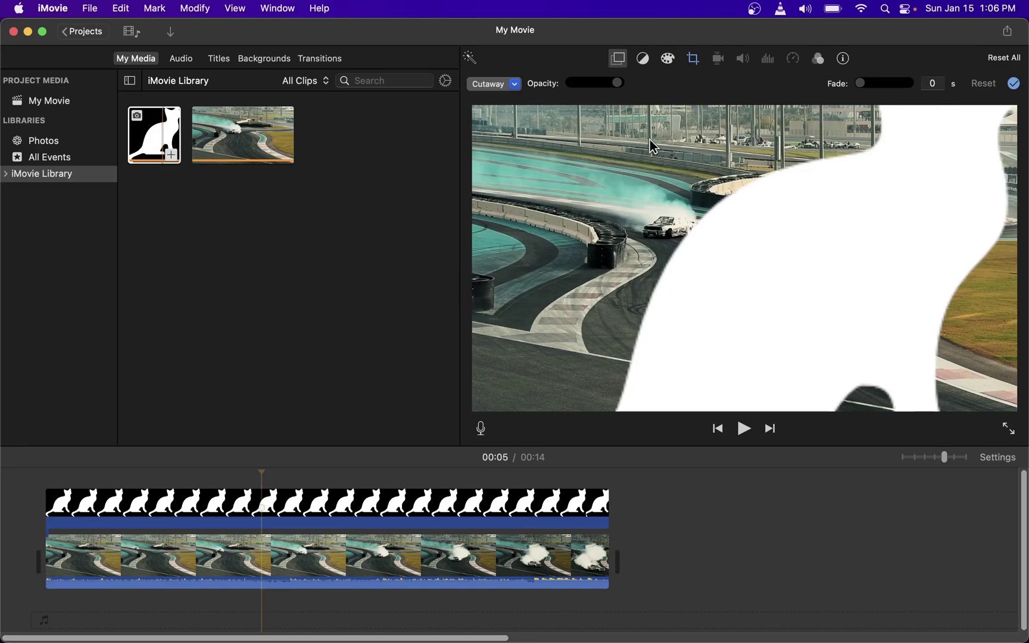
mouse_move(618, 84)
left_mouse_down()
mouse_move(601, 84)
mouse_move(624, 87)
left_mouse_up()
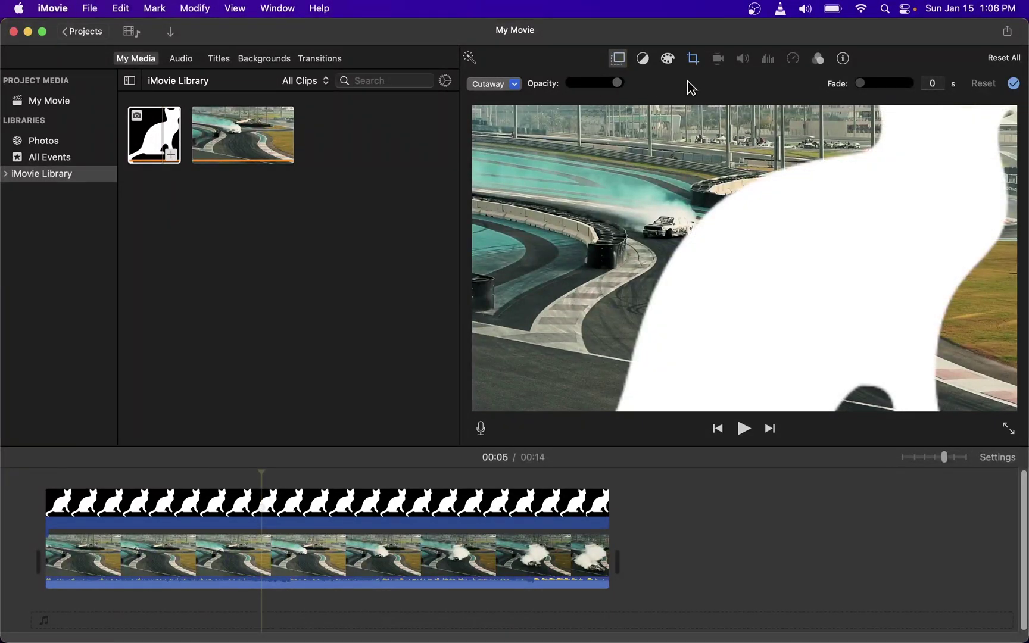
left_click(693, 61)
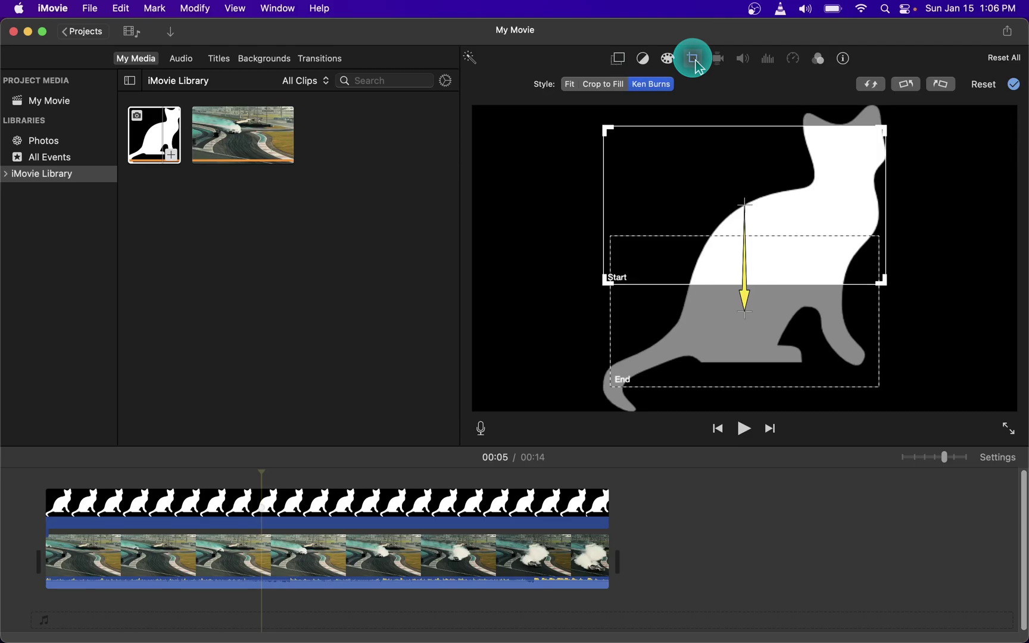
left_click(571, 85)
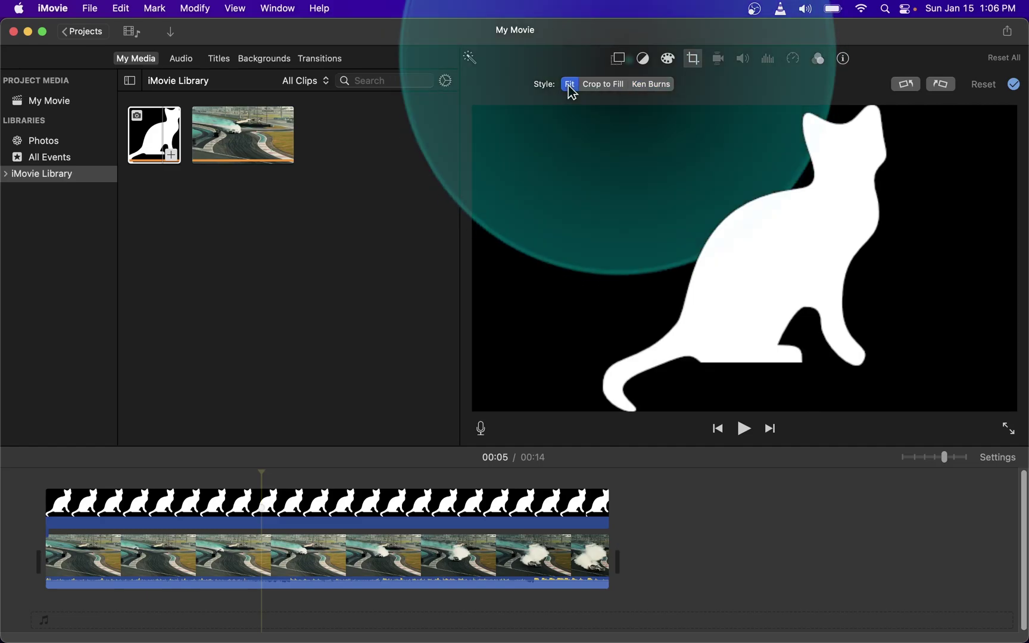
left_click(618, 58)
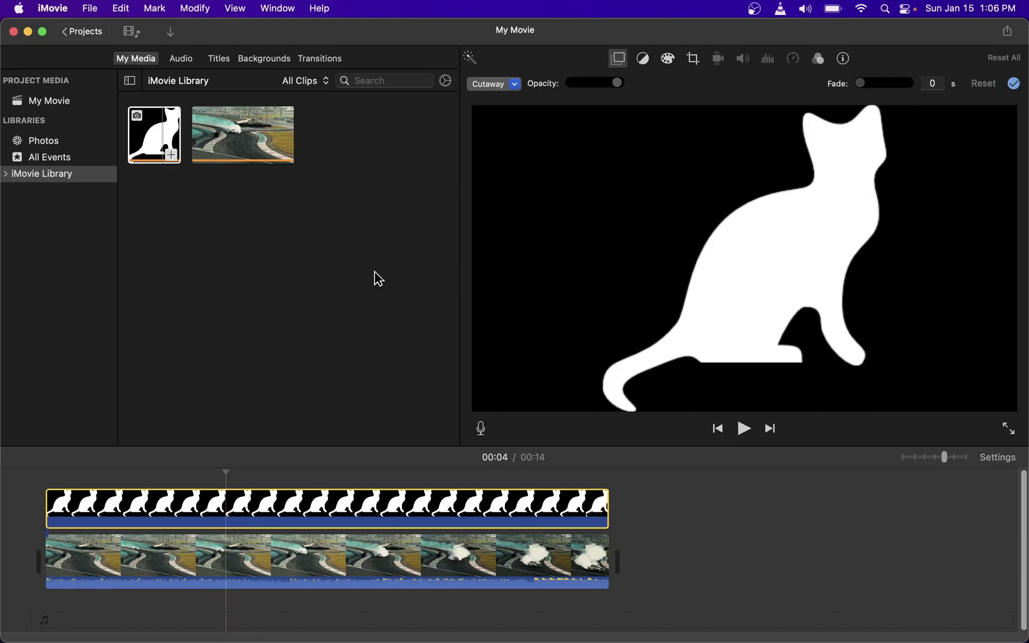
Make the cat overlay Picture in Picture, enlarge the inset and move it to the lower centre.
left_click(511, 84)
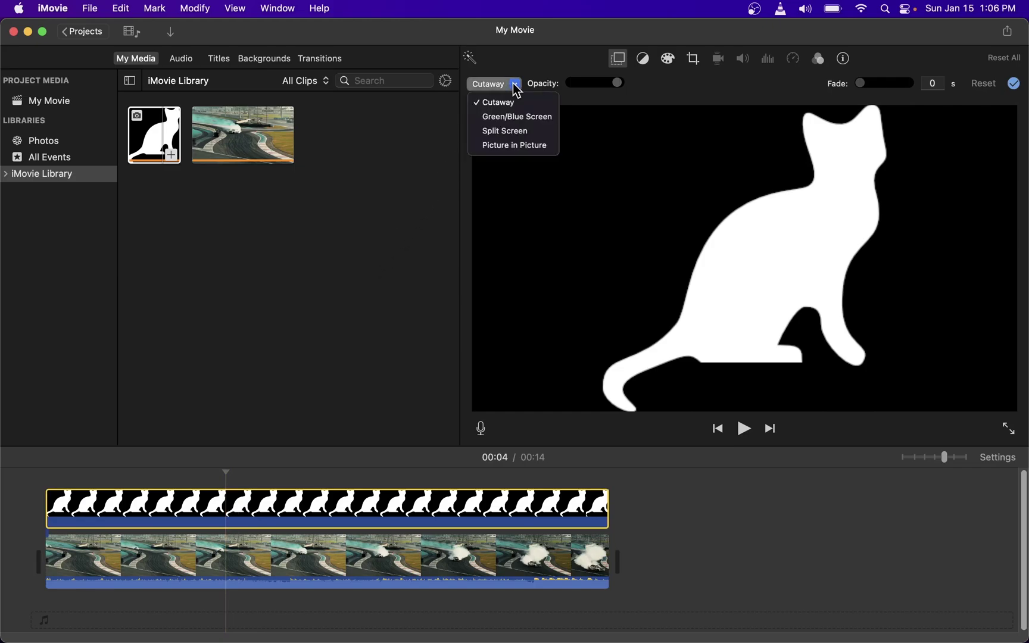
left_click(526, 145)
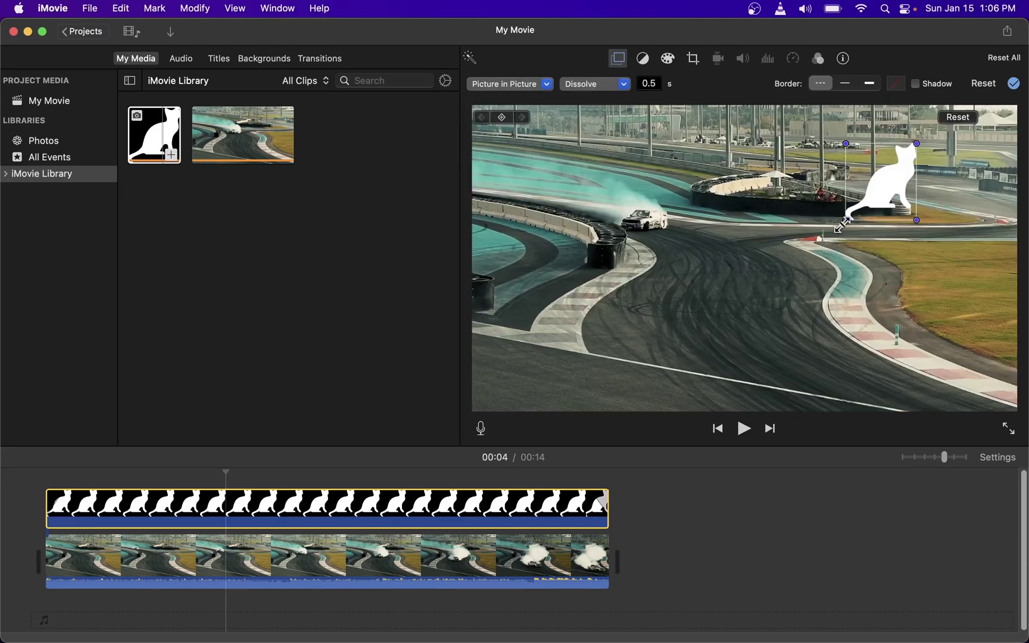
left_click_drag(847, 220, 808, 260)
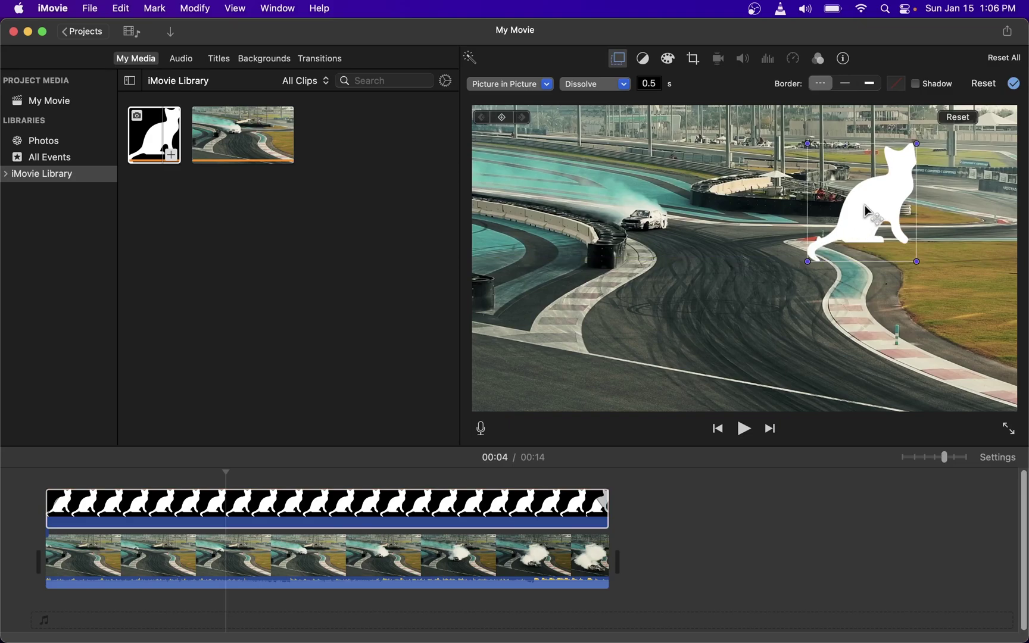
left_click_drag(873, 194, 675, 324)
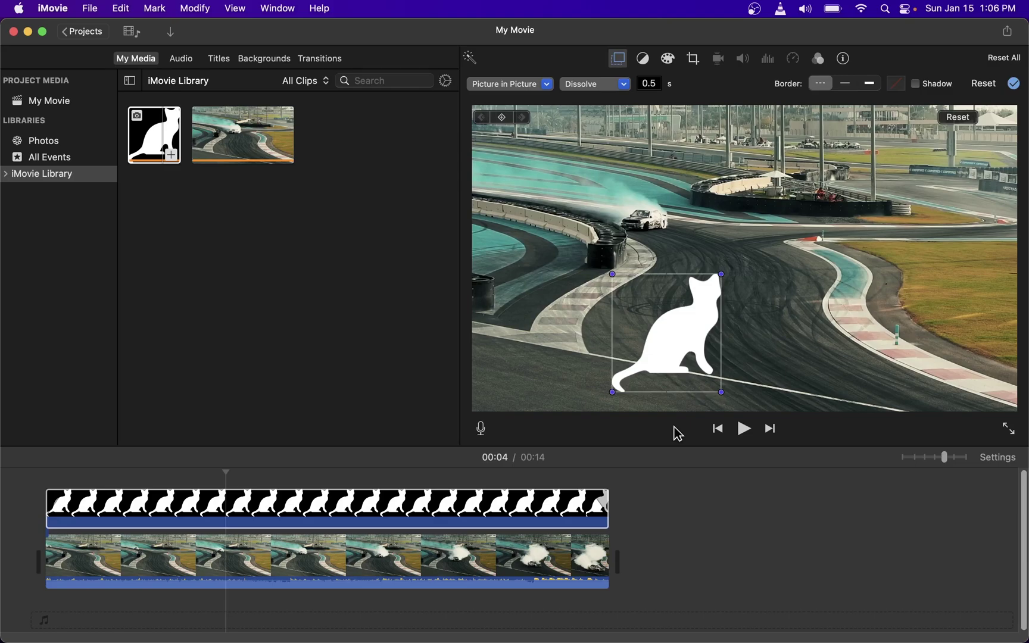
Give the cat inset a 0-second Dissolve transition and play the movie from the start.
left_click(630, 91)
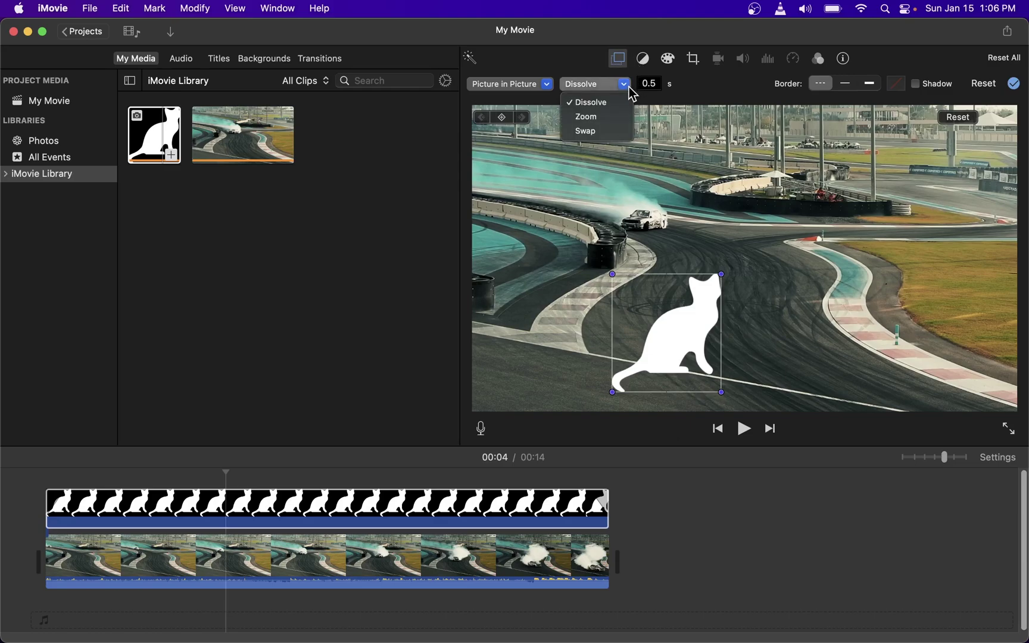
left_click(630, 92)
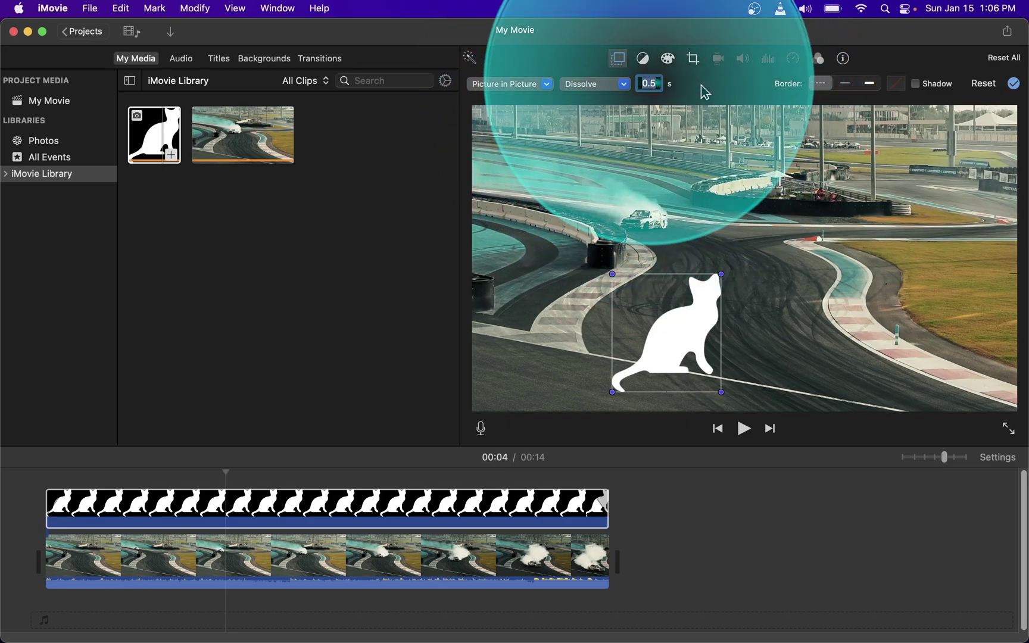
type("0")
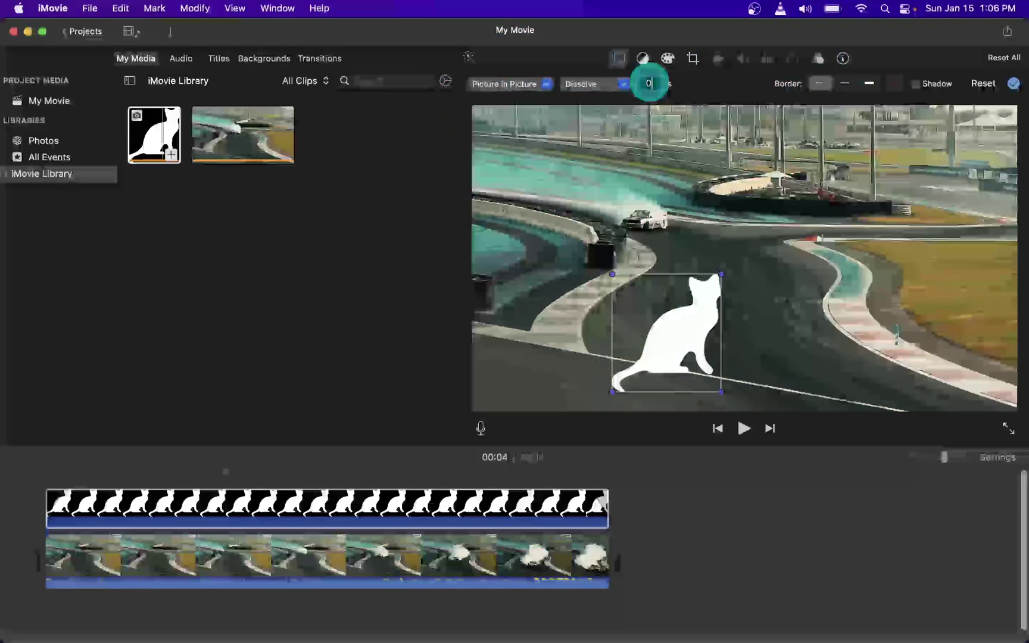
key("Return")
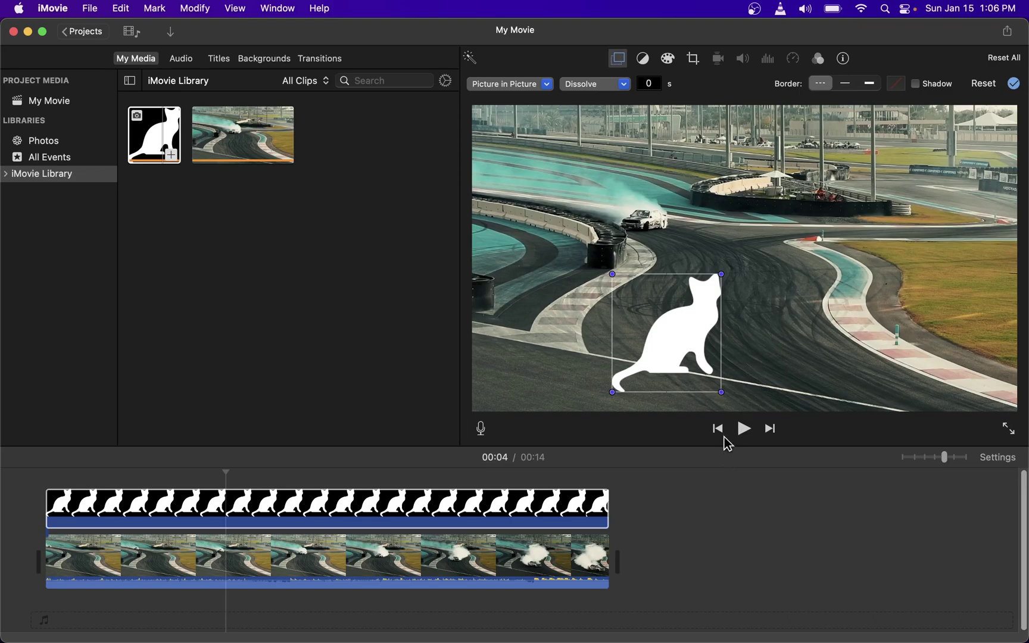
left_click(718, 428)
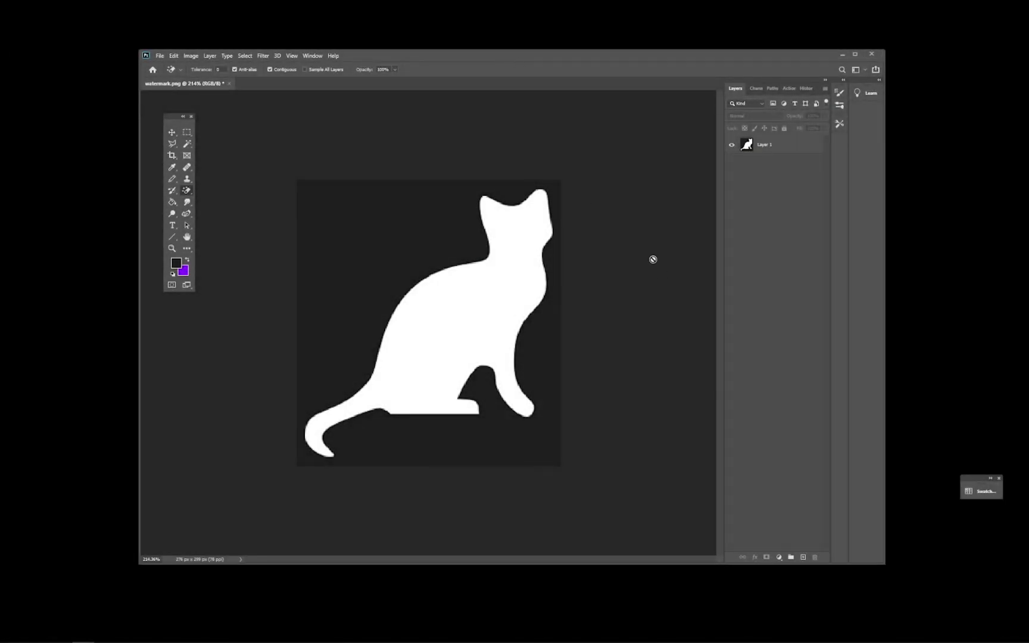
Select Layer 1 and erase the cat's dark background with the Magic Eraser.
left_click(794, 147)
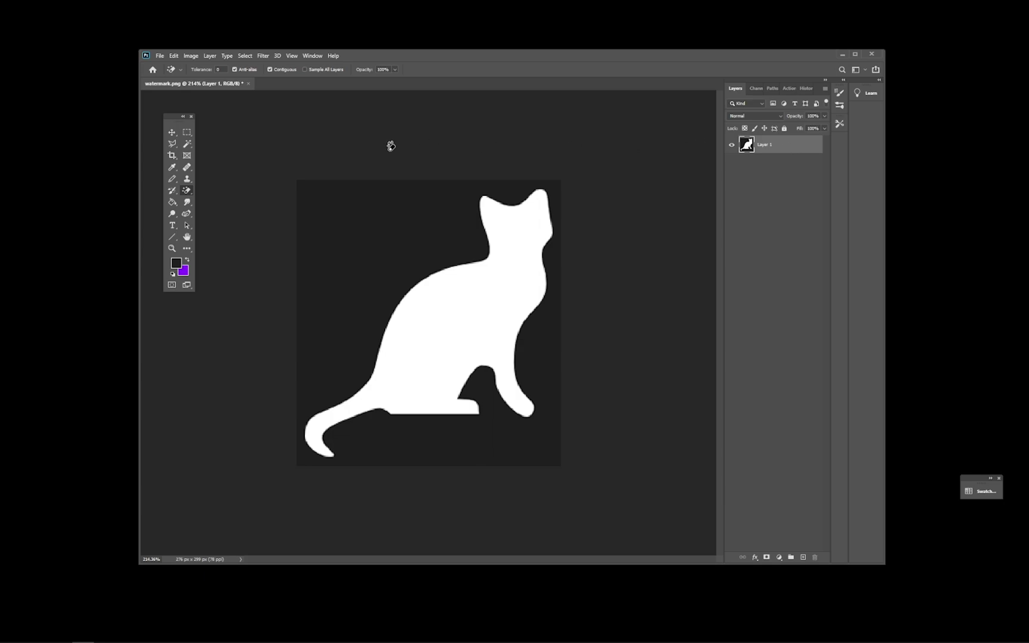
right_click(191, 194)
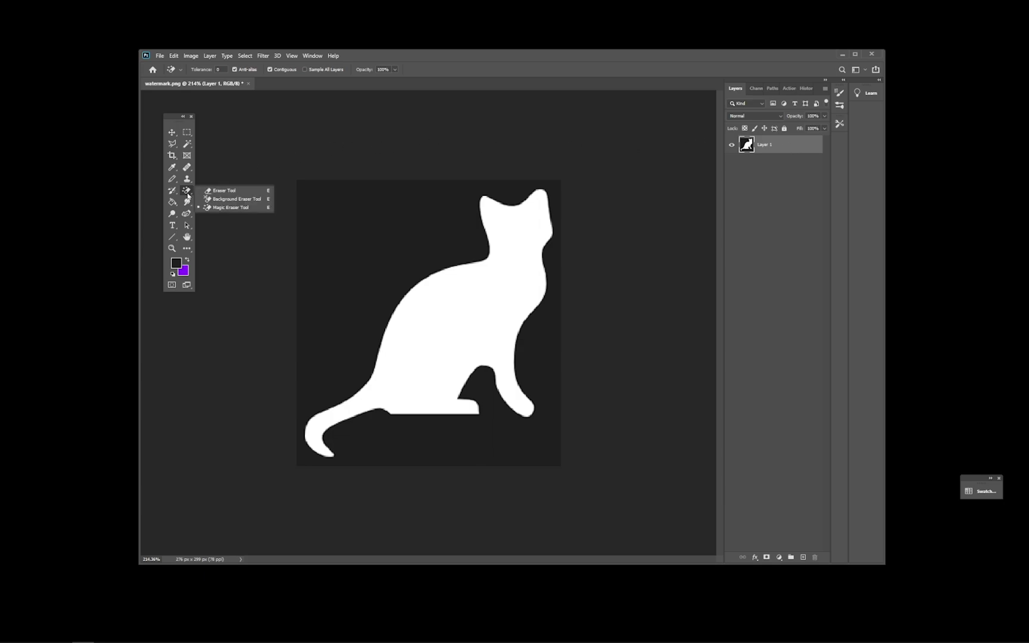
left_click(239, 208)
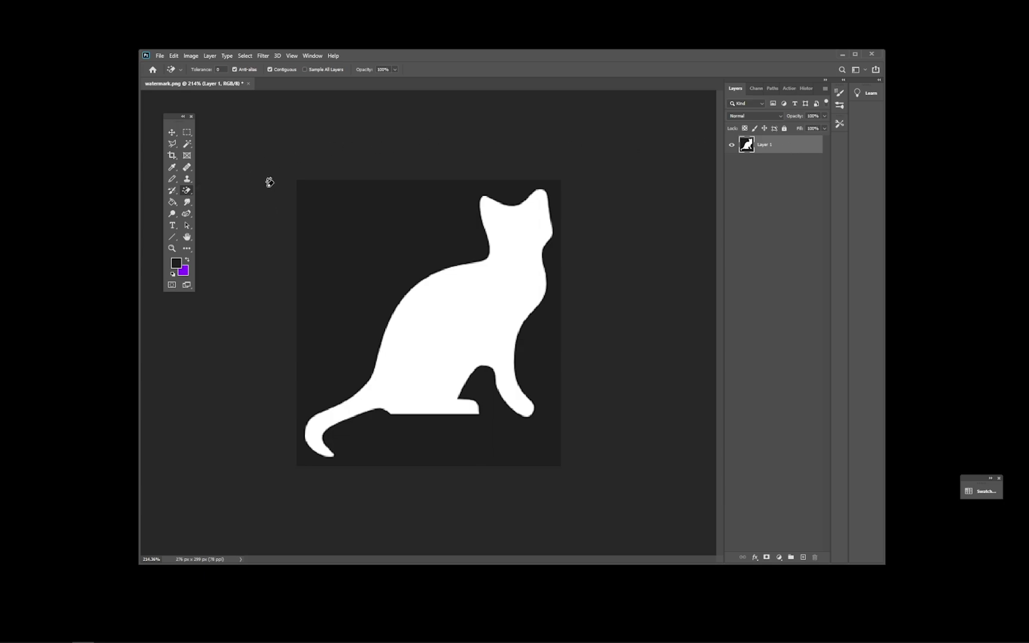
left_click(394, 222)
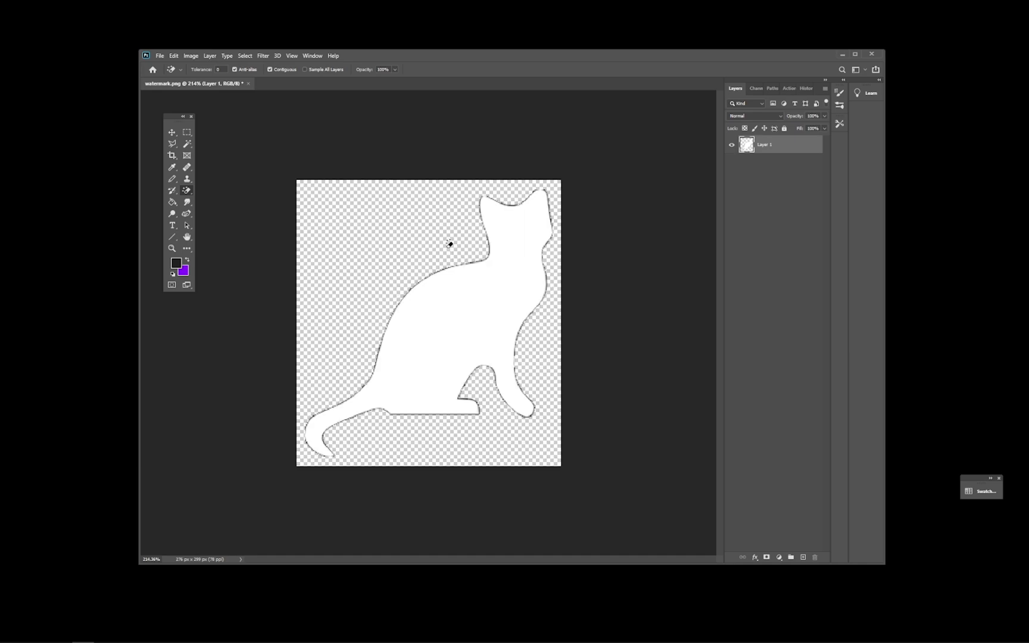
Undo that erase and erase the dark background again at tolerance 32.
key("ctrl+z")
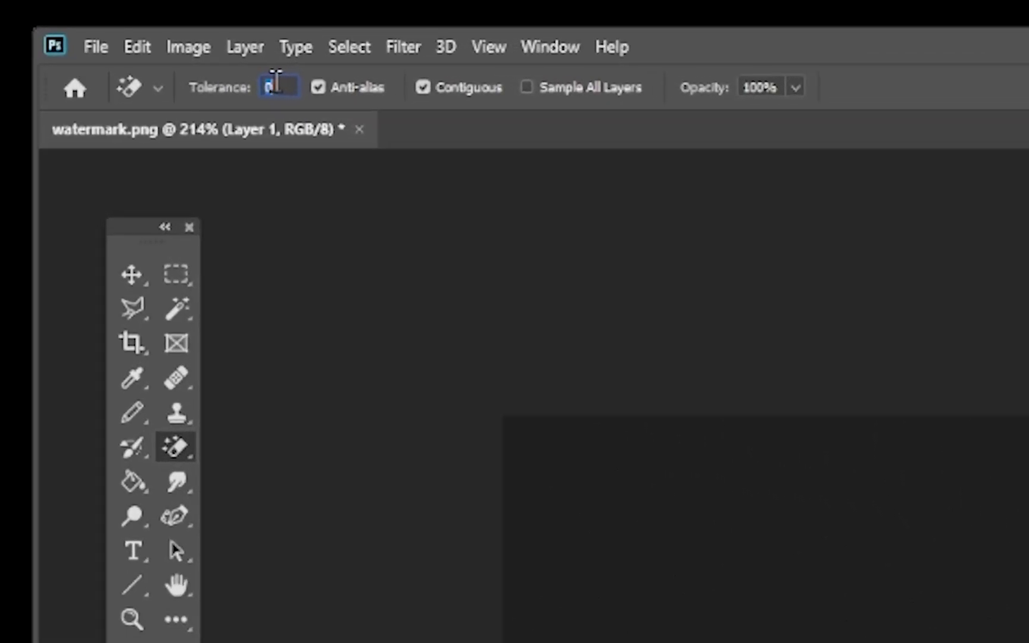
type("3")
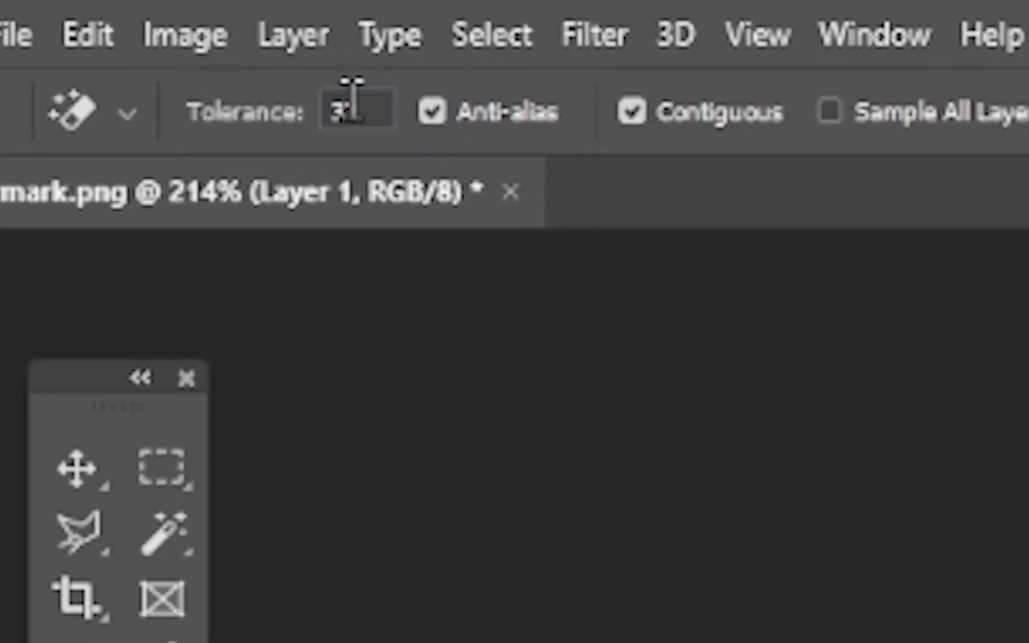
type("2")
key("Return")
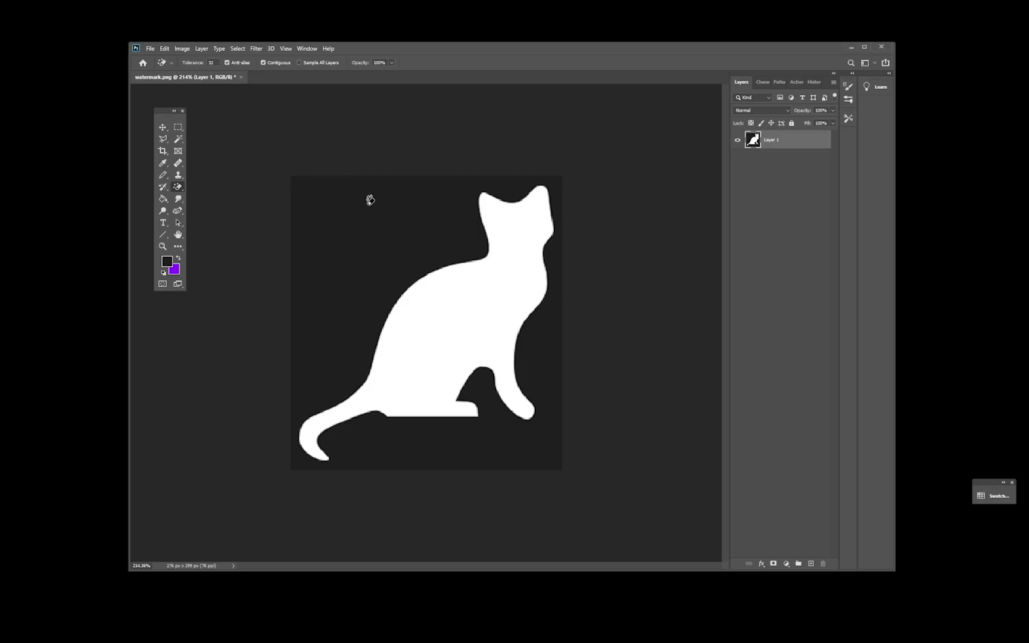
left_click(412, 226)
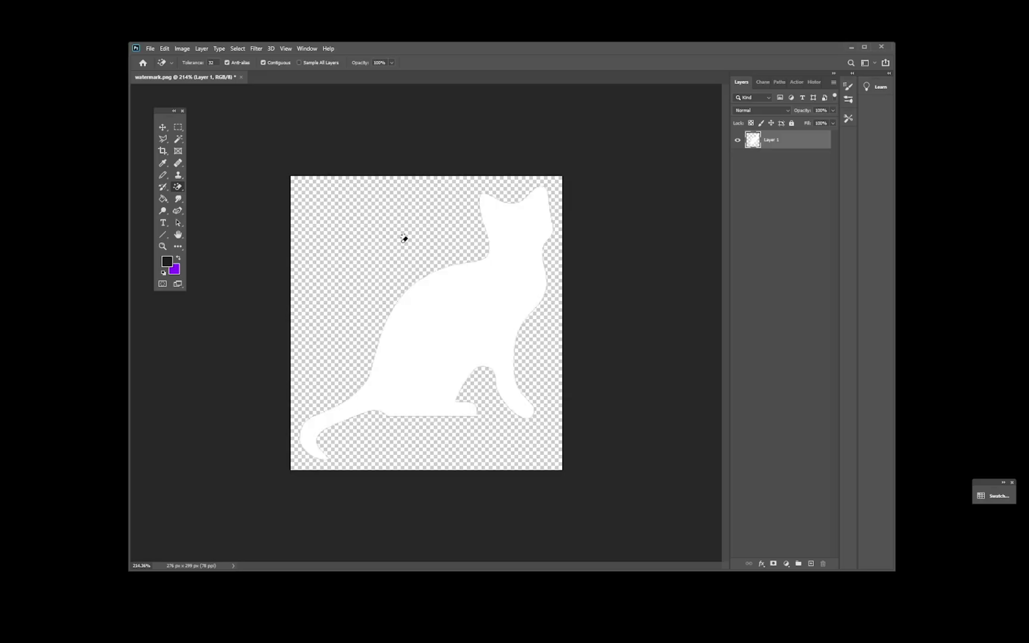
Lower the cat layer opacity to about 29%, save watermark-30.png, and import it into iMovie.
key("v")
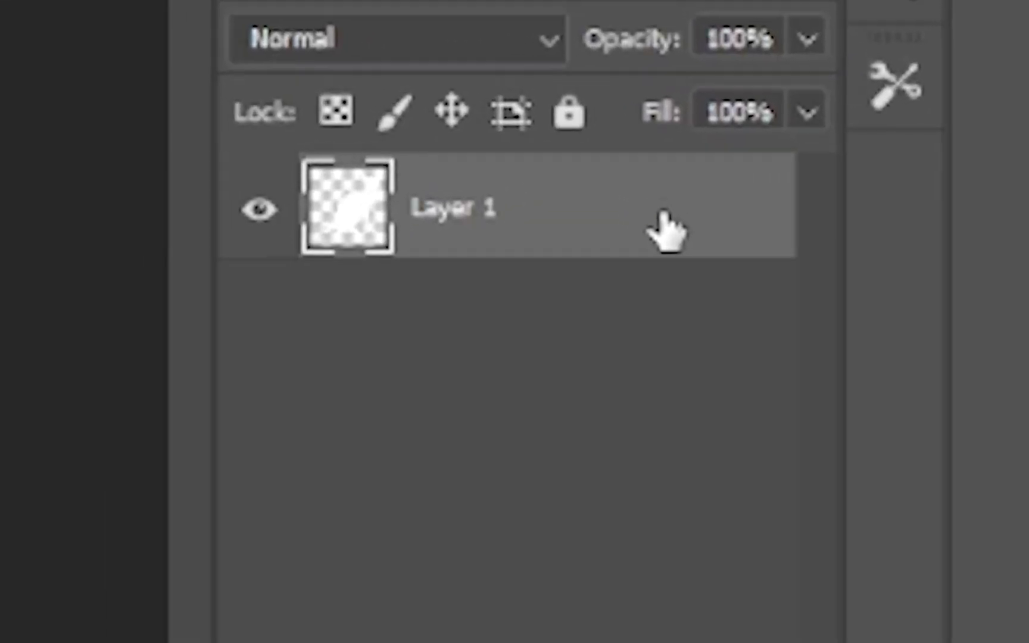
left_click(809, 41)
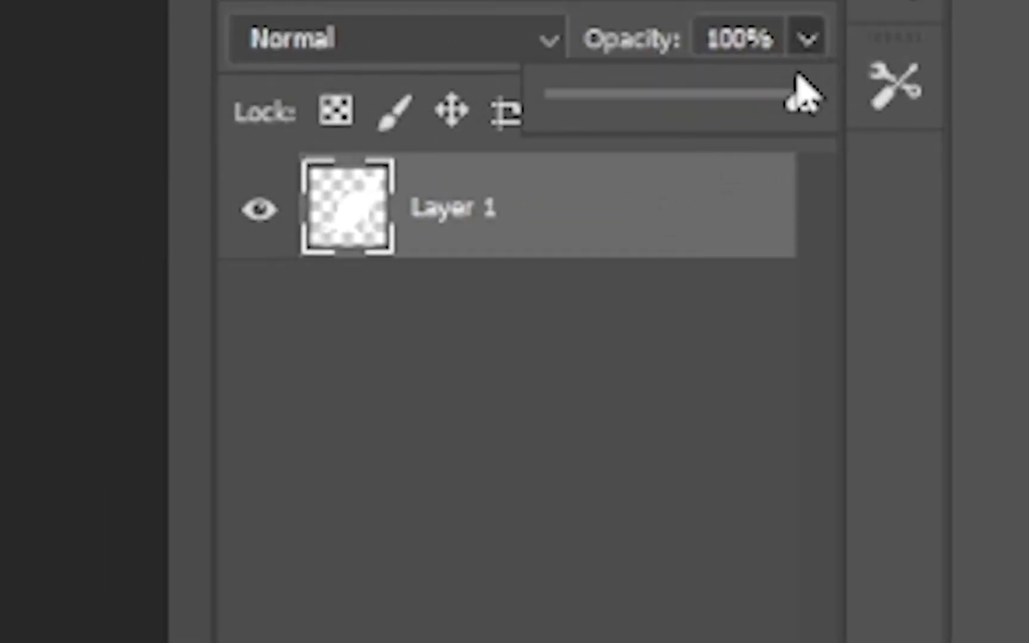
mouse_move(807, 113)
left_mouse_down()
mouse_move(760, 137)
mouse_move(660, 133)
mouse_move(641, 146)
left_mouse_up()
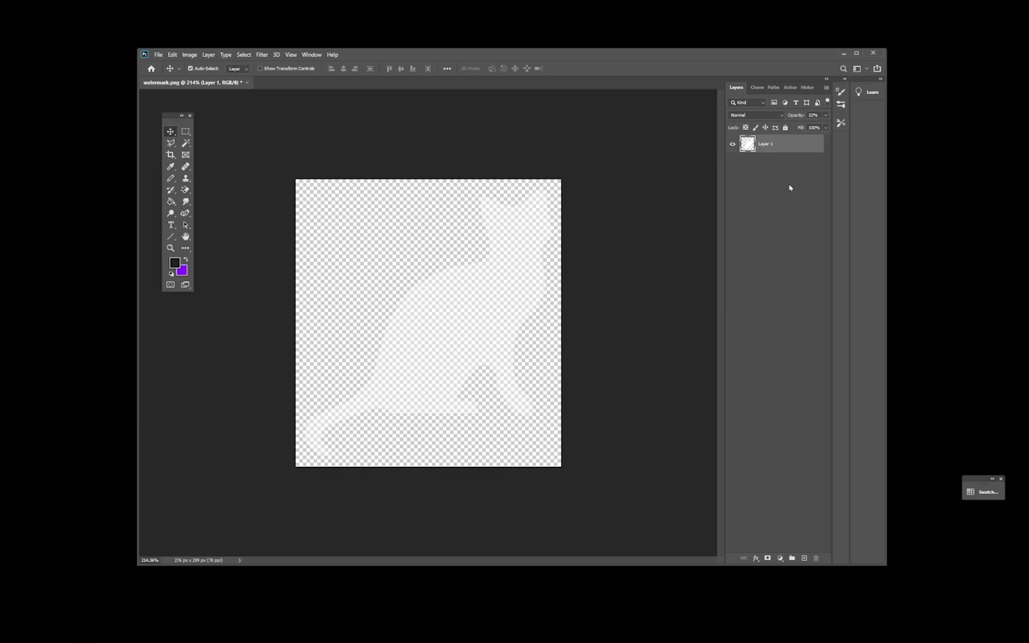
left_click(793, 191)
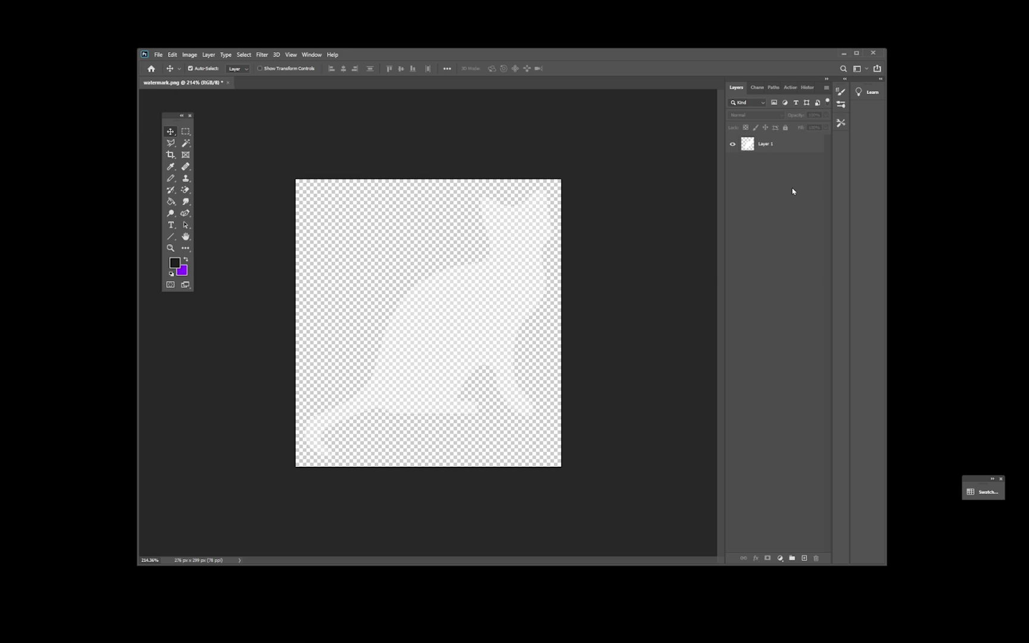
left_click(160, 56)
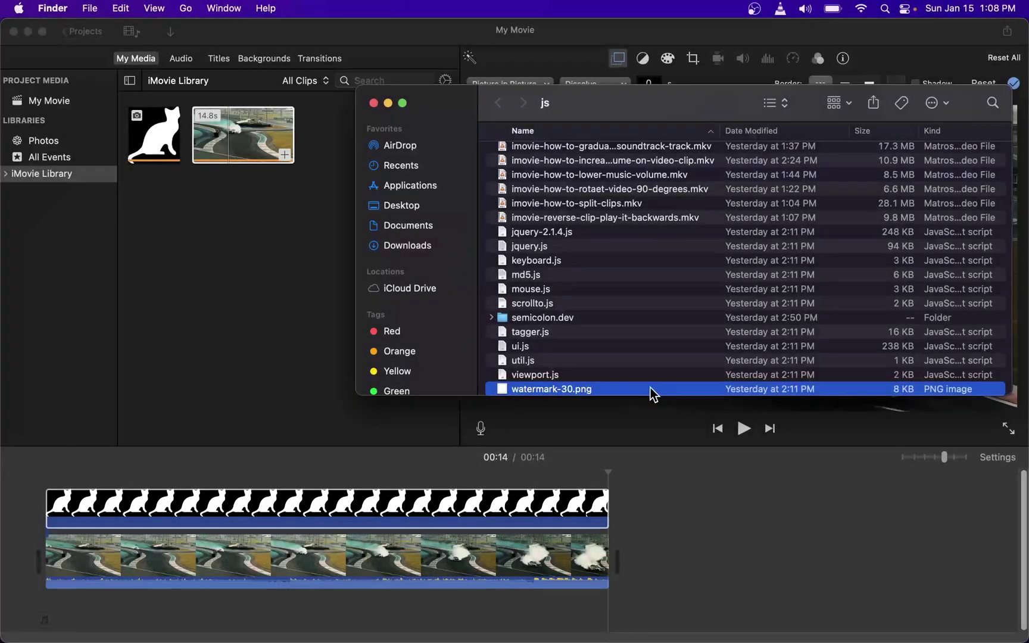
left_click_drag(650, 387, 68, 102)
Return to iMovie and delete the old white cat overlay clip.
left_click(223, 233)
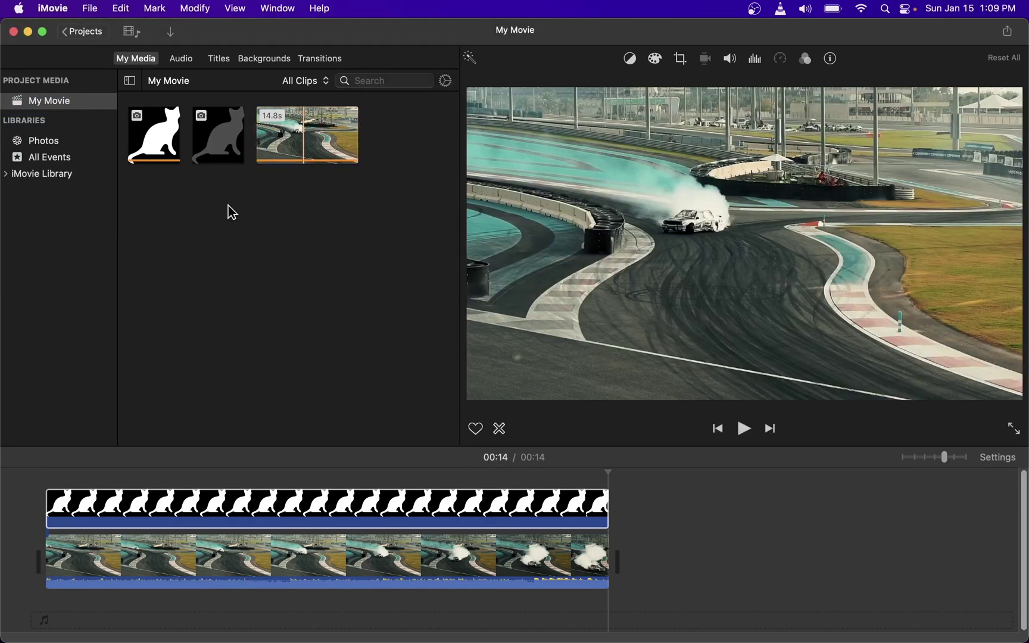
left_click(232, 506)
key("Delete")
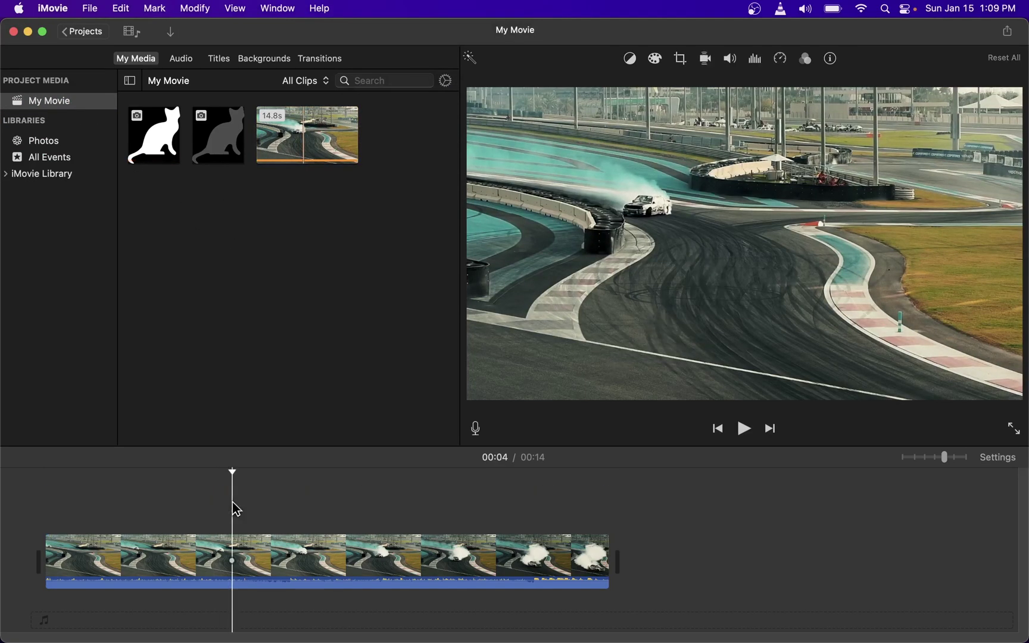
Place the grey cat image above the race clip start and extend it across the clip.
left_click(222, 139)
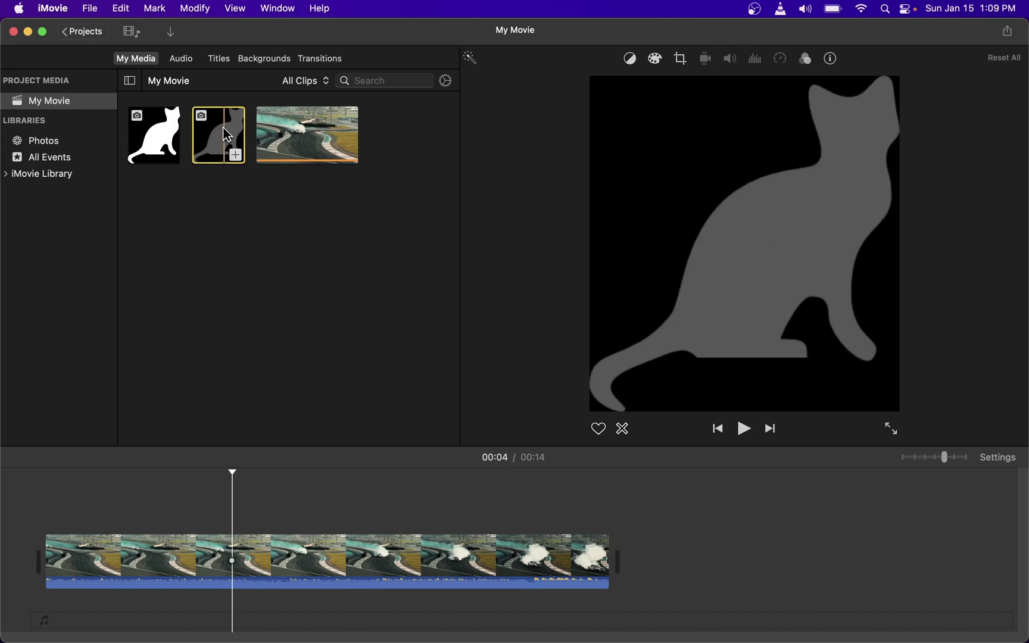
left_click_drag(226, 135, 43, 520)
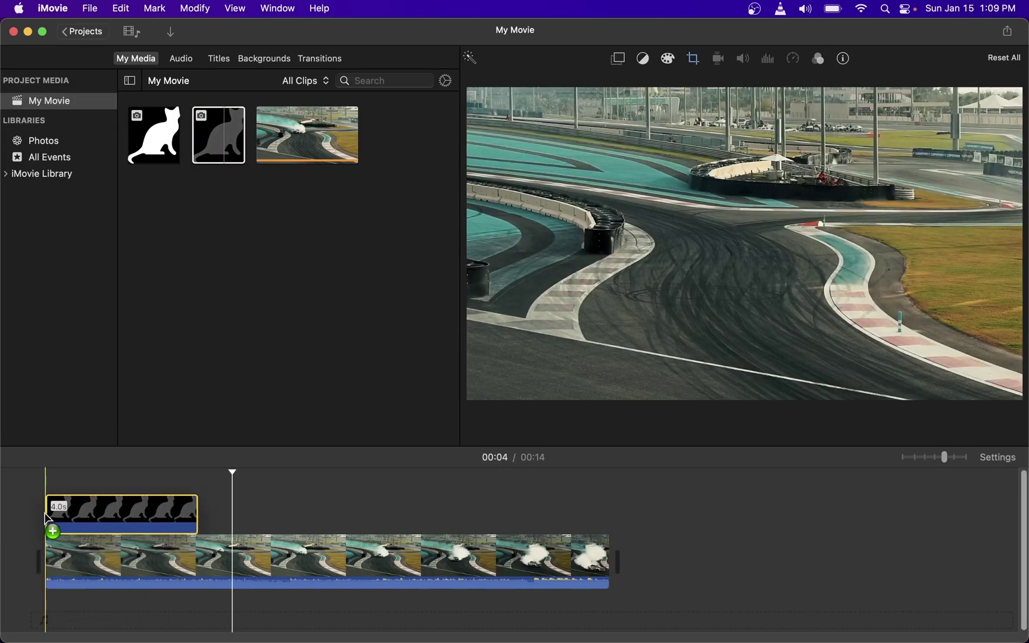
left_click_drag(198, 499, 606, 499)
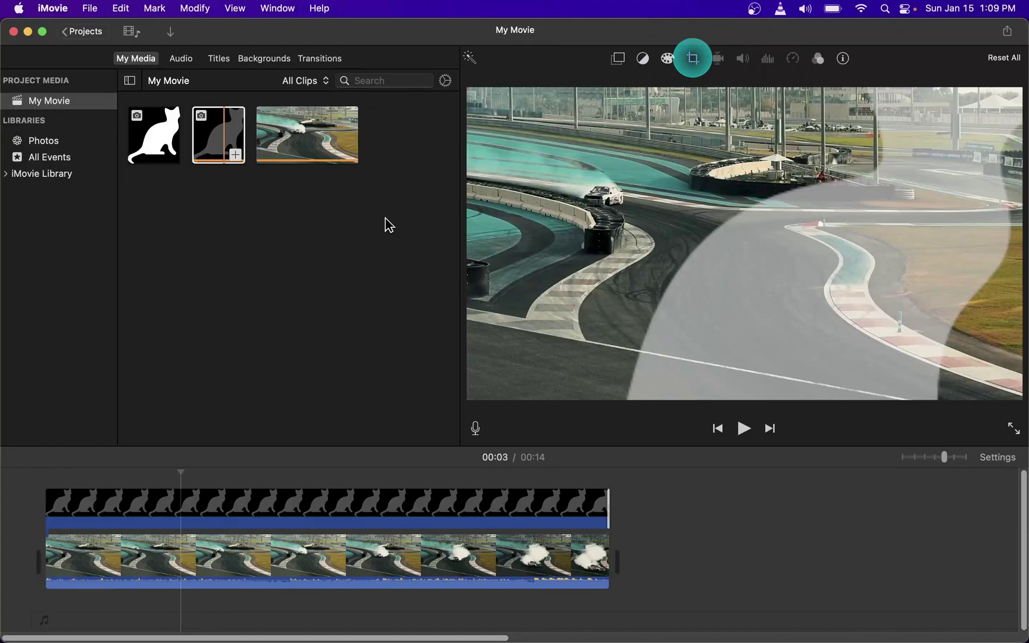
Set the grey cat clip's crop to Fit and its overlay style to Picture in Picture.
left_click(693, 58)
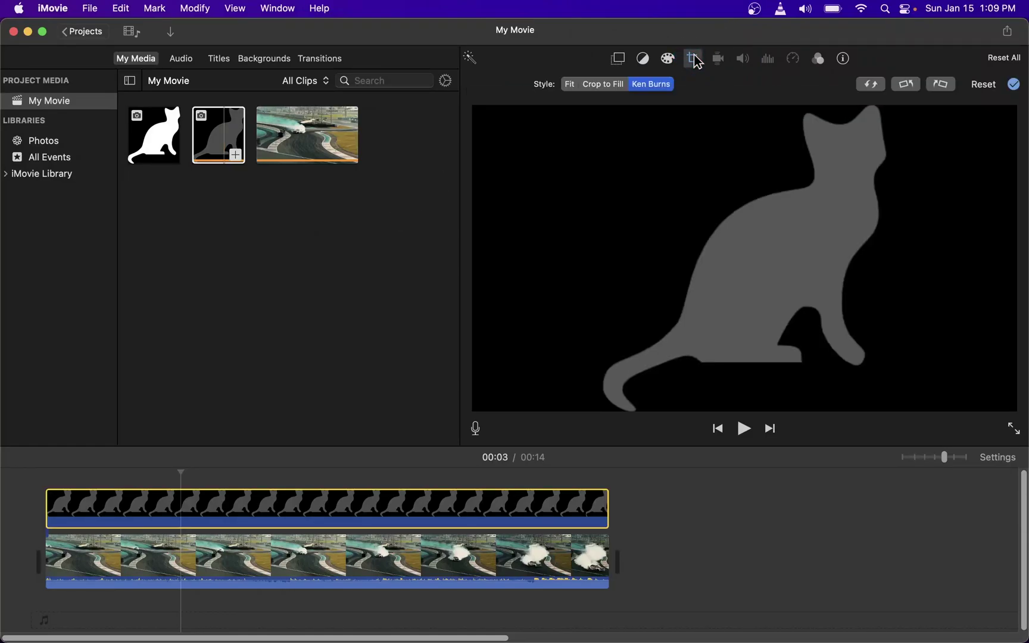
left_click(569, 83)
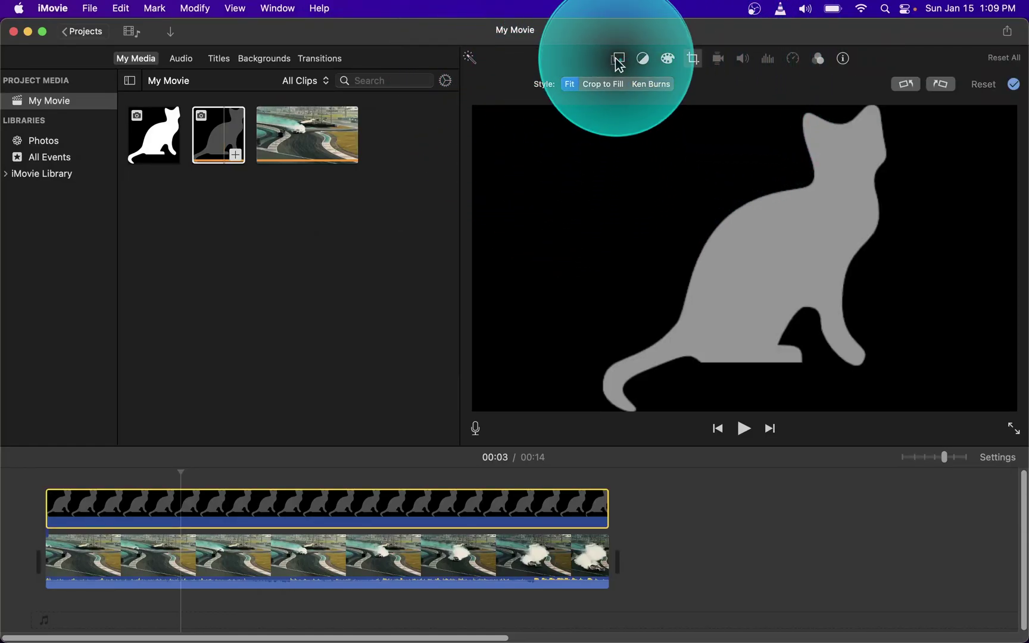
left_click(620, 58)
left_click(515, 84)
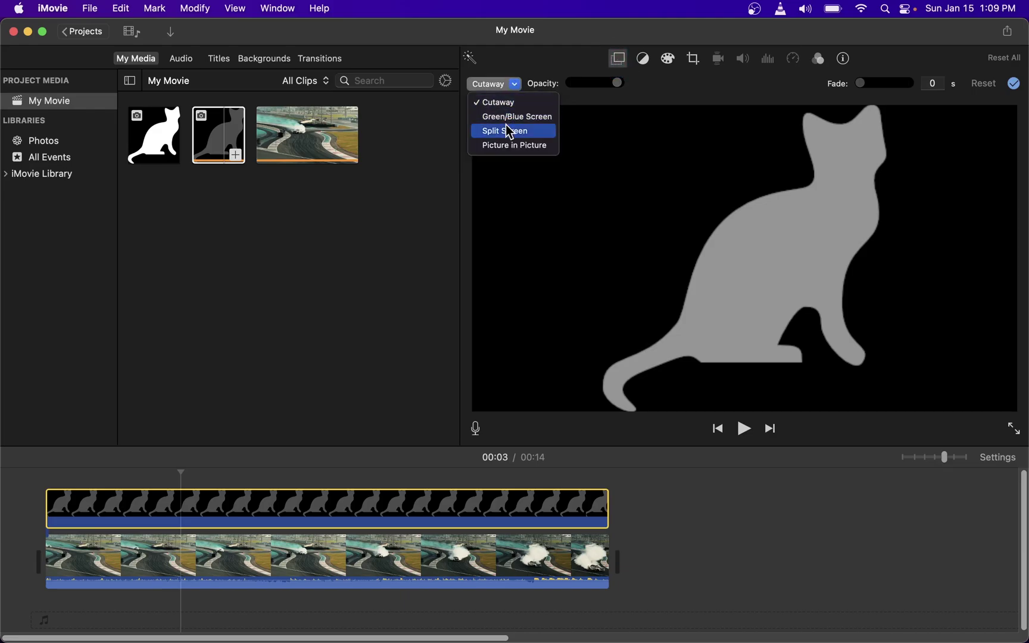
left_click(508, 145)
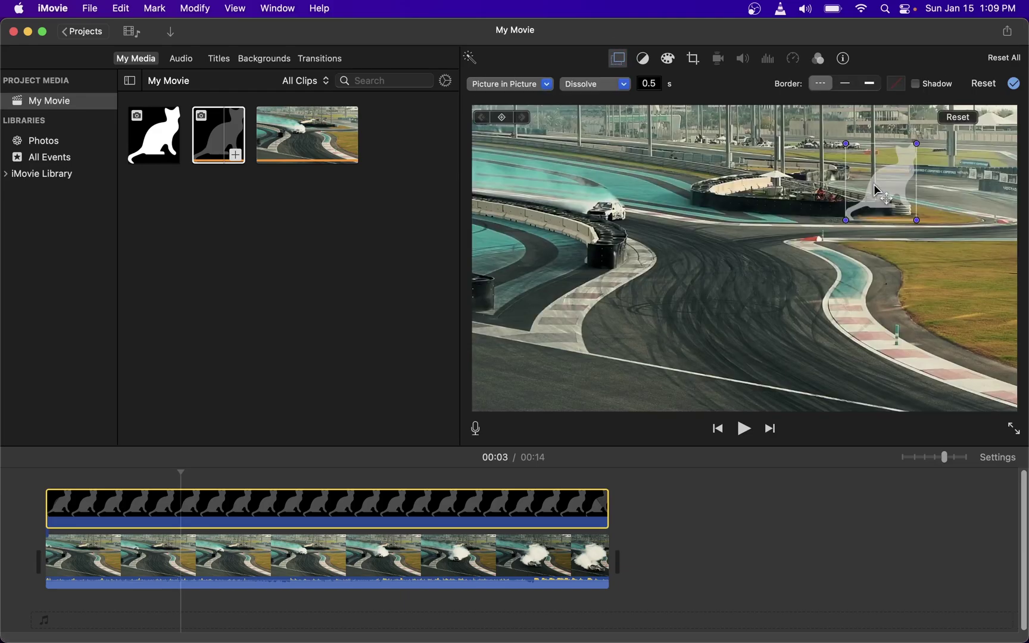
Enlarge the cat inset, centre it over the footage, and play the movie.
left_click_drag(846, 219, 819, 244)
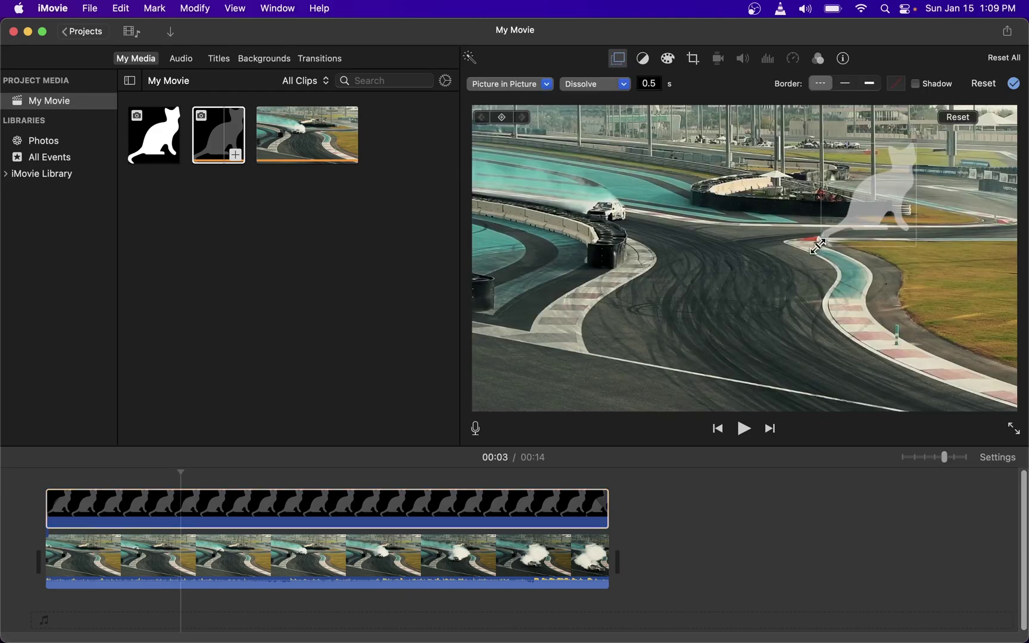
mouse_move(872, 209)
left_mouse_down()
mouse_move(680, 293)
mouse_move(688, 257)
left_mouse_up()
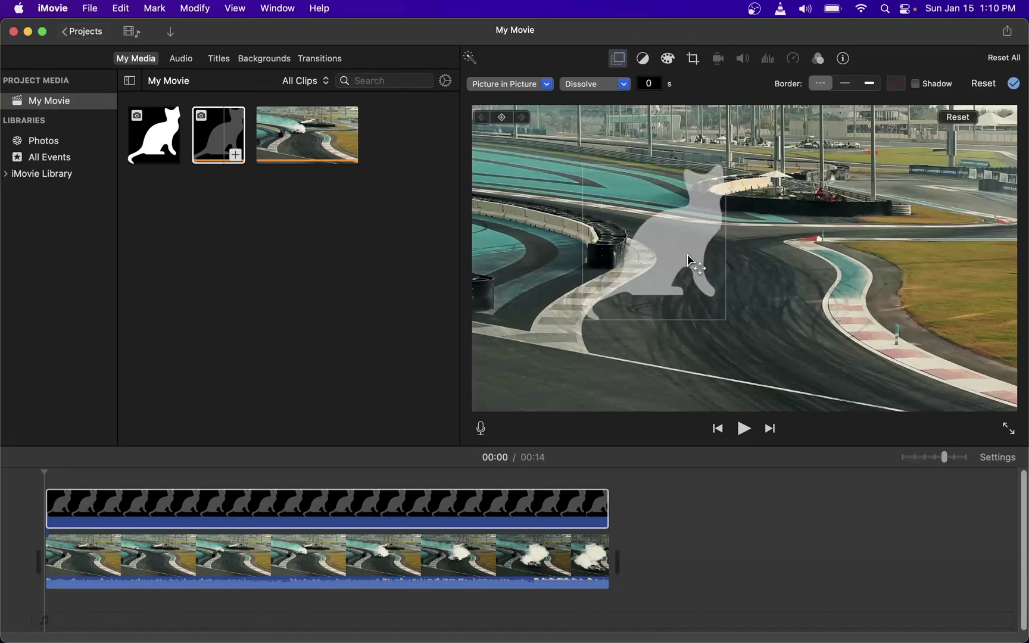
left_click(744, 428)
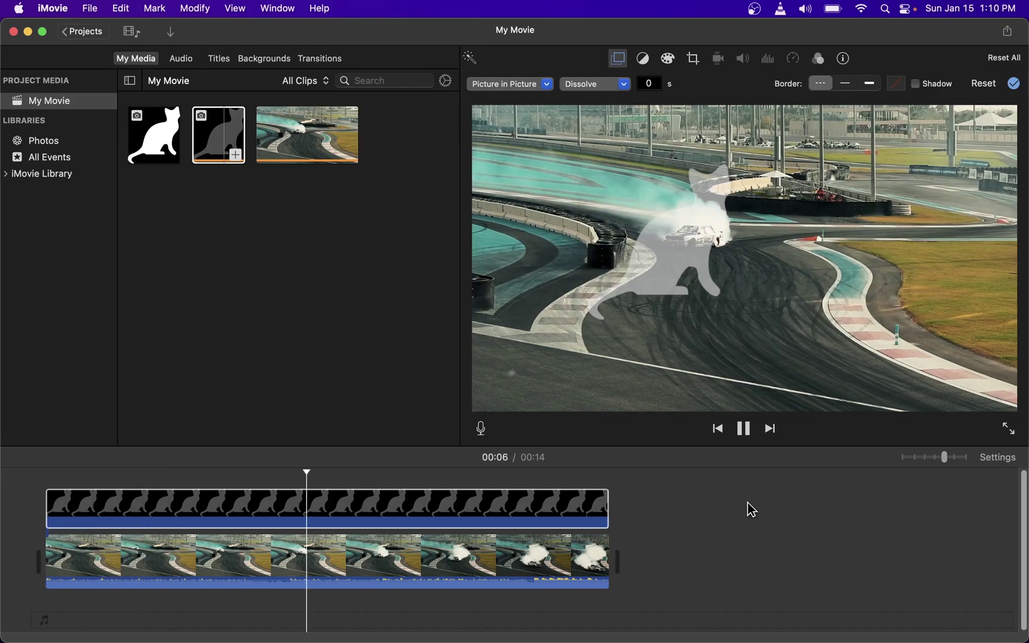